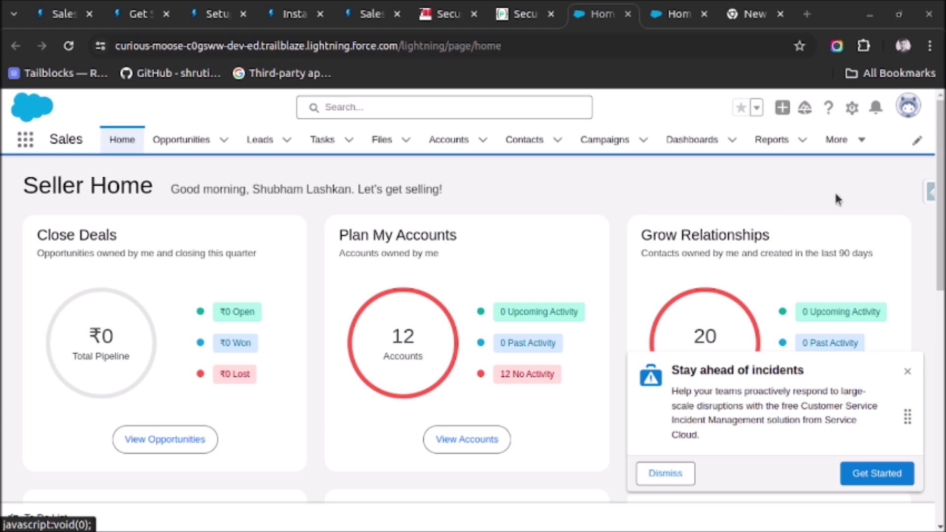
Open Setup from the gear menu at the top right of Seller Home.
left_click(852, 108)
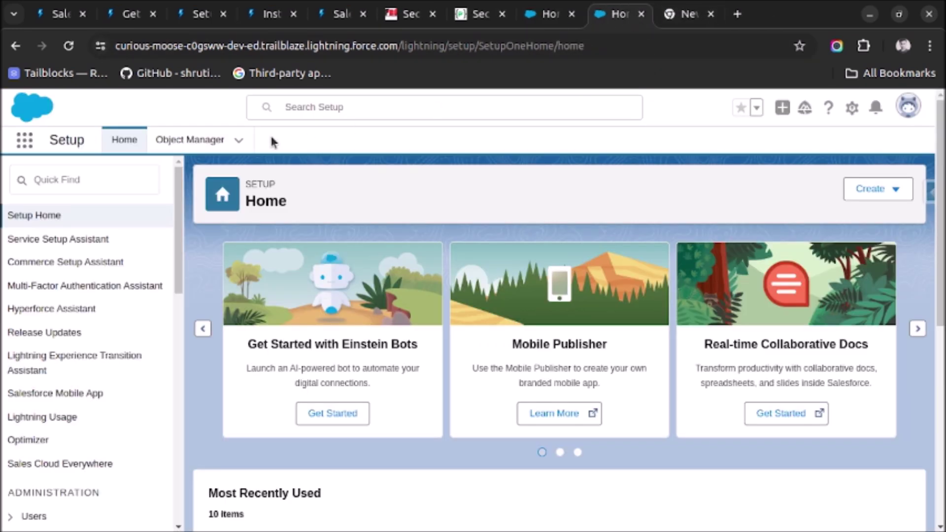
Find Users via Quick Find and open your own user's permission set assignments.
left_click(123, 170)
type("users")
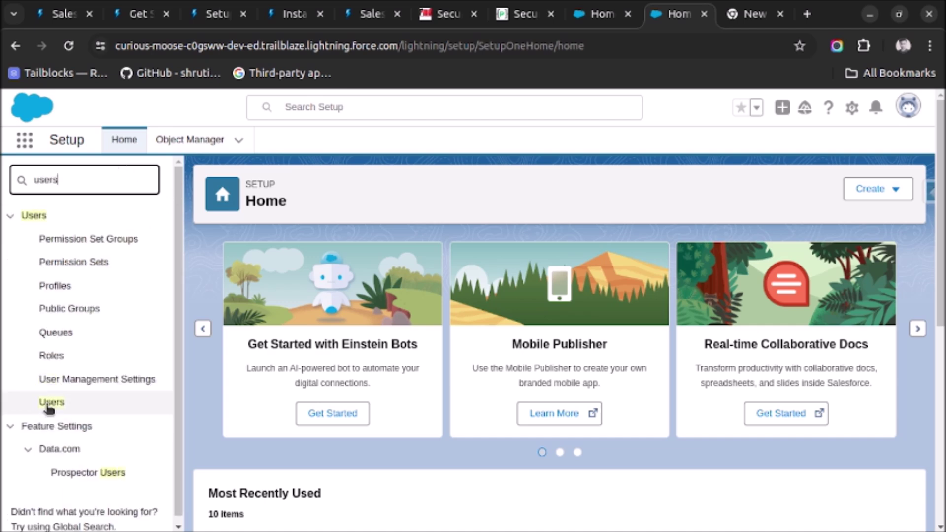
left_click(55, 404)
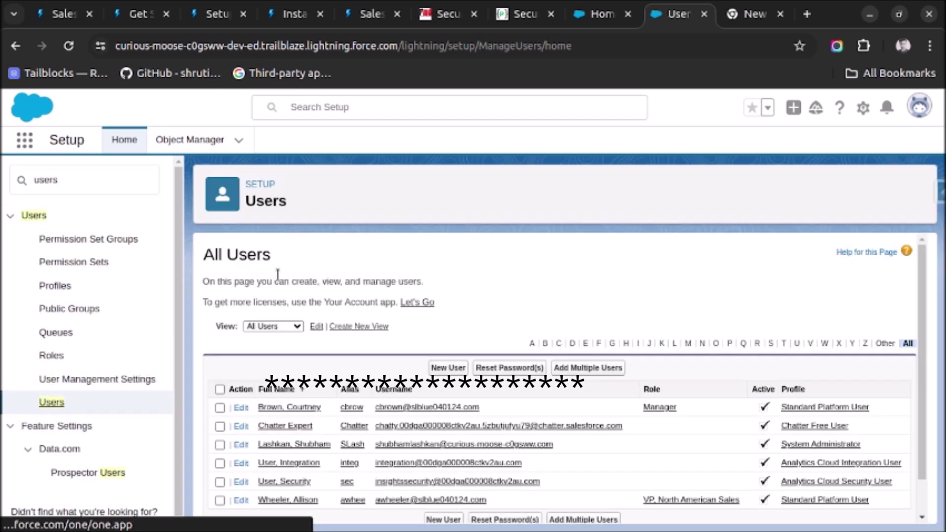
left_click(433, 448)
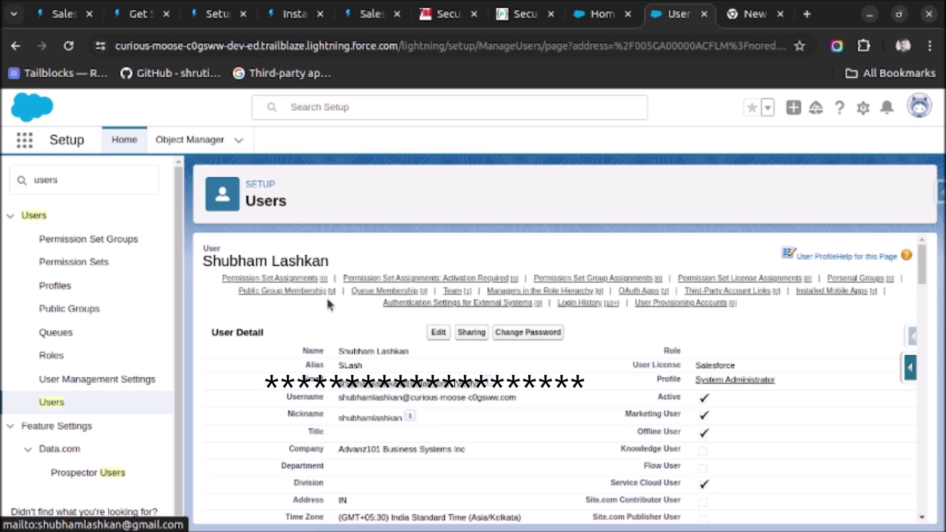
left_click(270, 280)
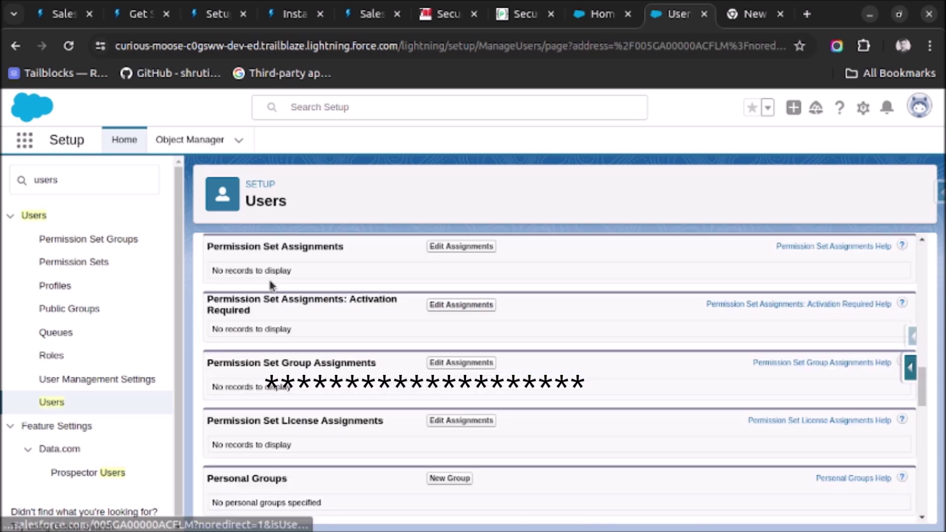
Add Standard Einstein Activity Capture to the user's enabled permission sets and save.
left_click(481, 247)
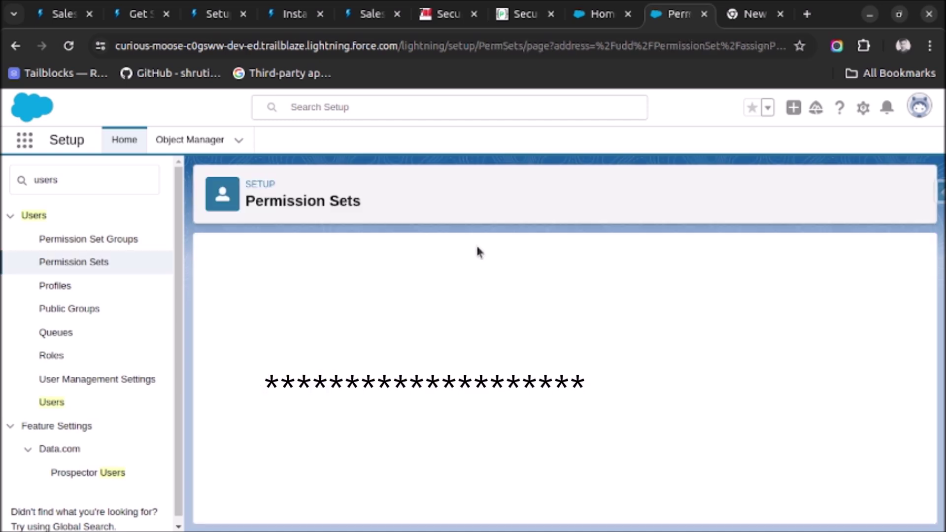
left_click_drag(444, 387, 447, 450)
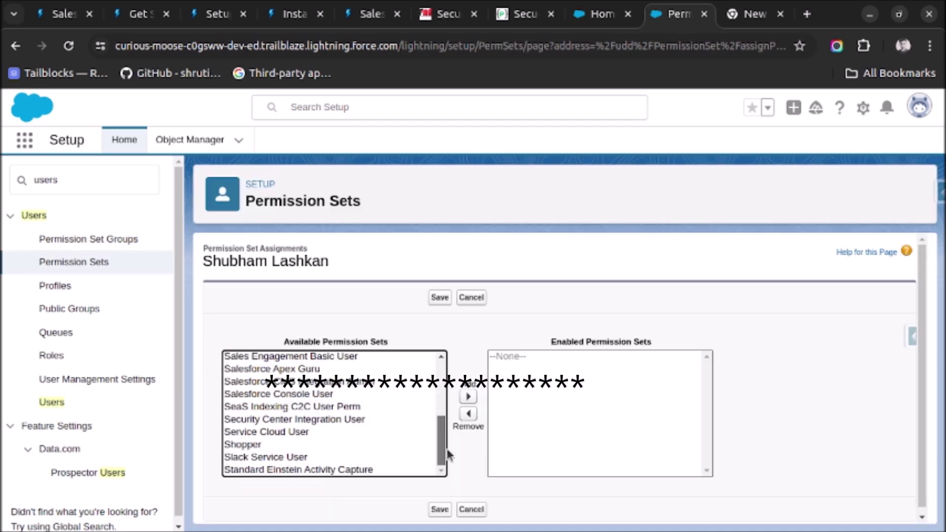
left_click(369, 470)
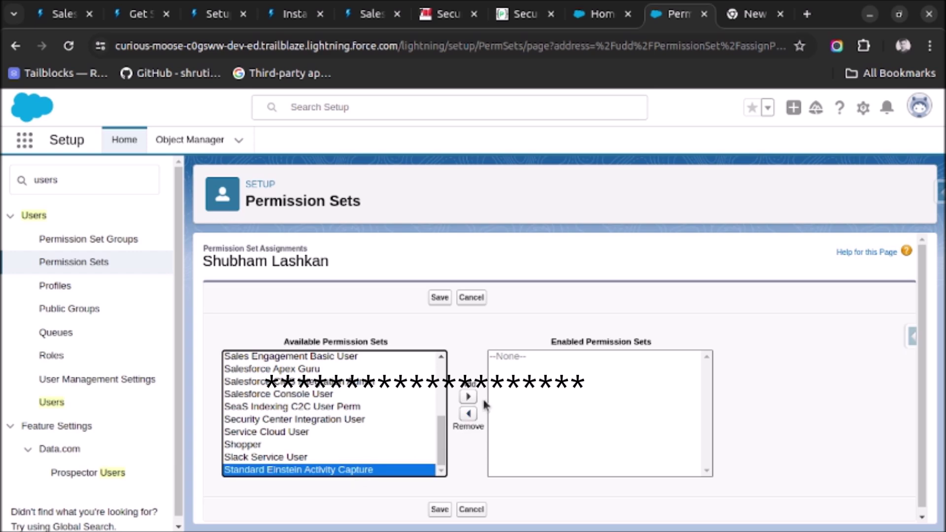
left_click(468, 397)
left_click(438, 300)
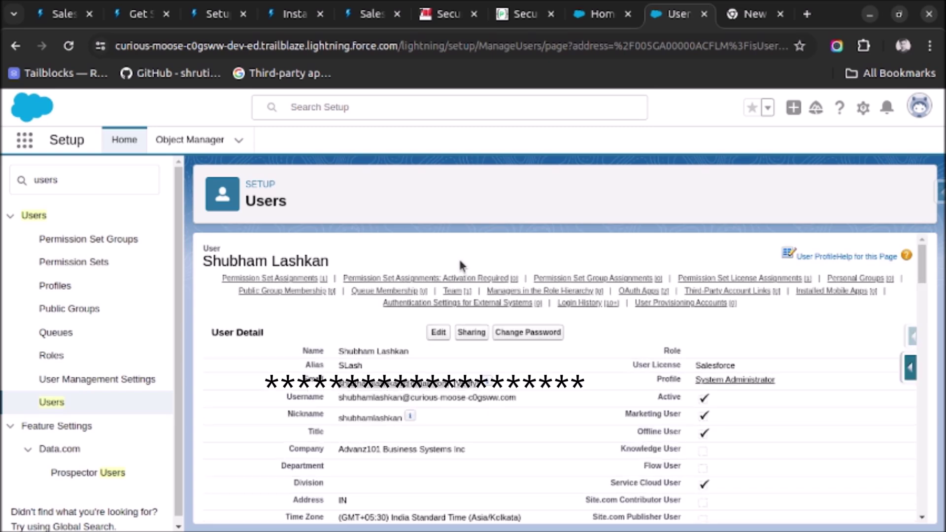
left_click_drag(58, 180, 15, 174)
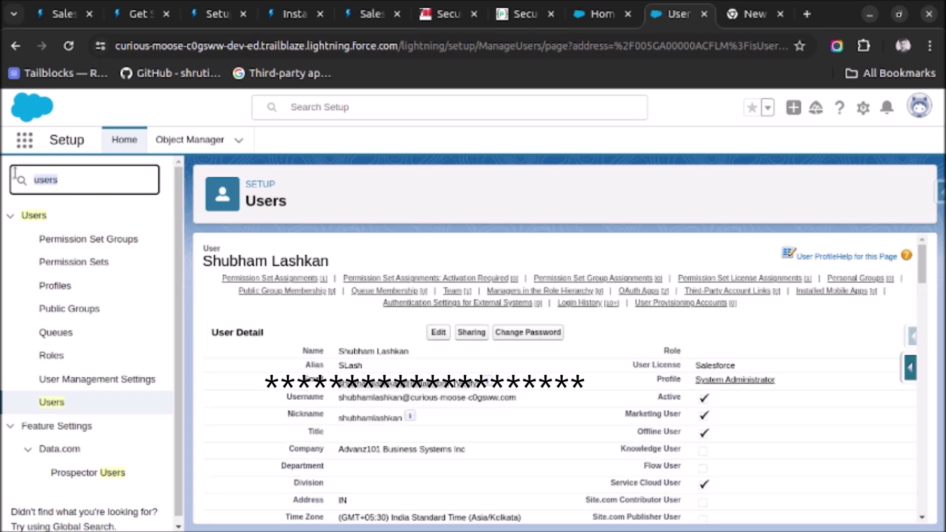
Search Quick Find for 'Einstein ac', open Einstein Activity Capture Settings, and begin setup.
type("E")
type("r")
key("BackSpace")
type("instein ac")
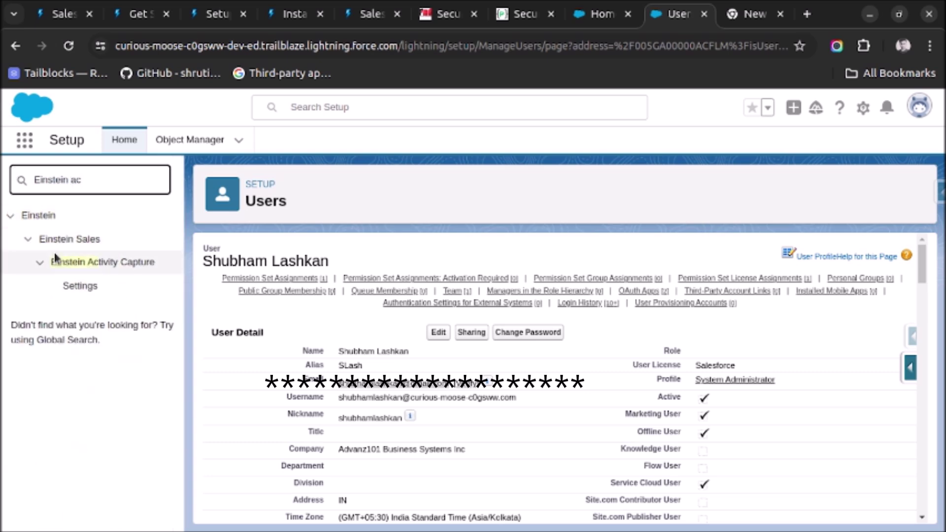
left_click(98, 296)
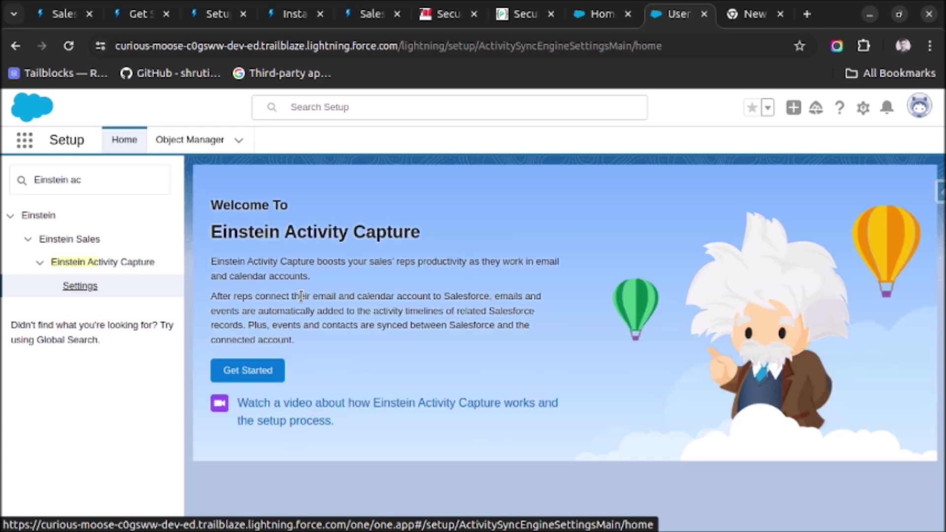
left_click(255, 377)
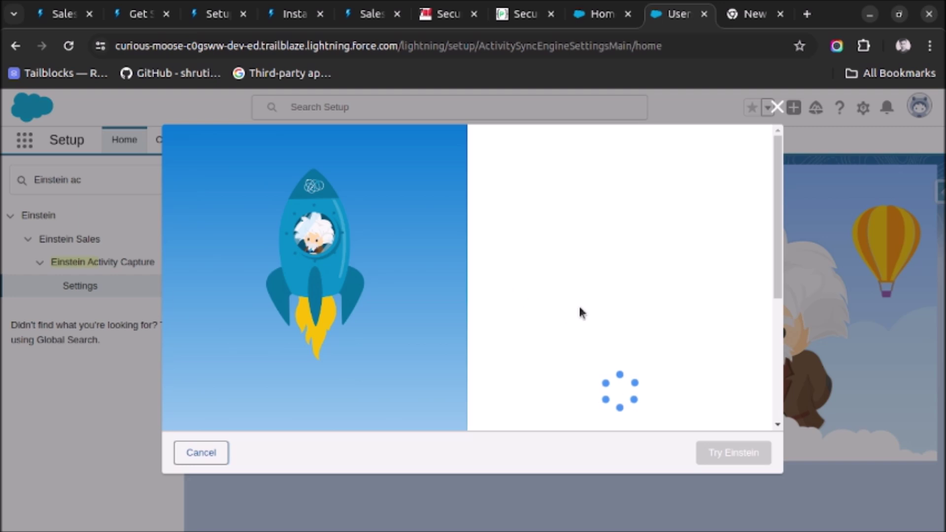
Accept the Einstein terms and choose Microsoft Office 365 as the email service.
scroll(579, 298, "down", 5)
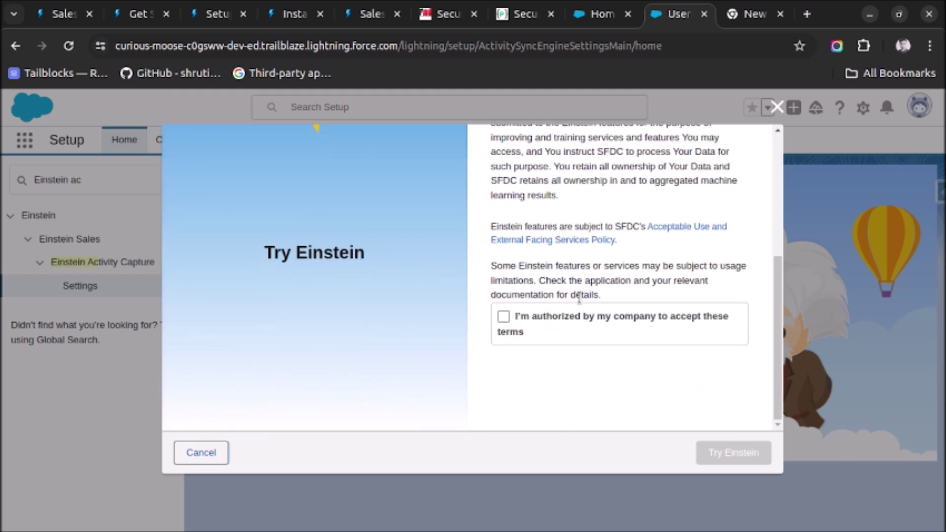
left_click(503, 316)
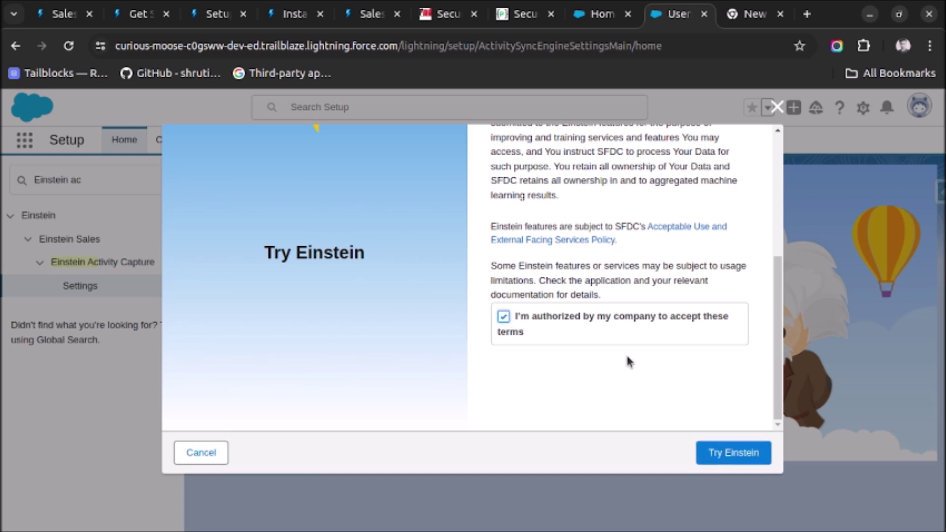
left_click(745, 451)
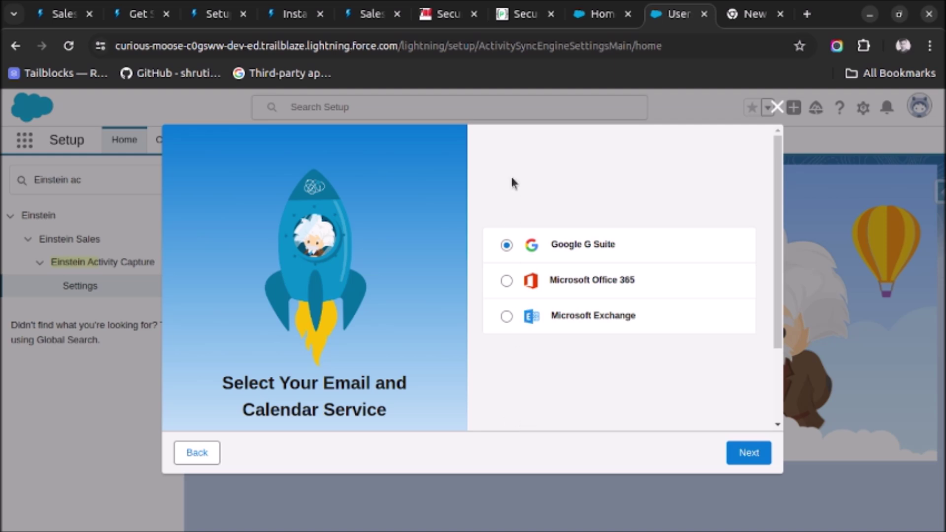
left_click(506, 282)
left_click(743, 452)
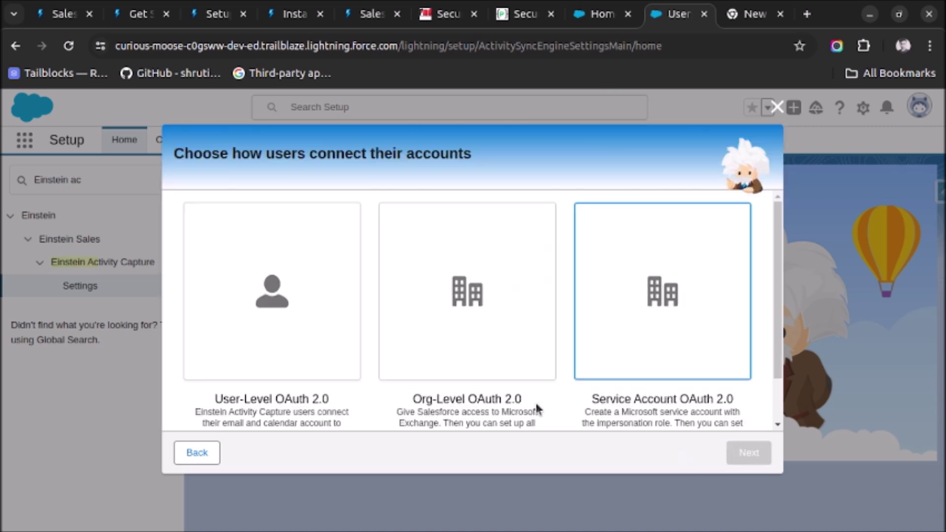
Choose User-Level OAuth 2.0 and name the configuration 'Outlook 365 to SAlesforce'.
scroll(376, 354, "down", 1)
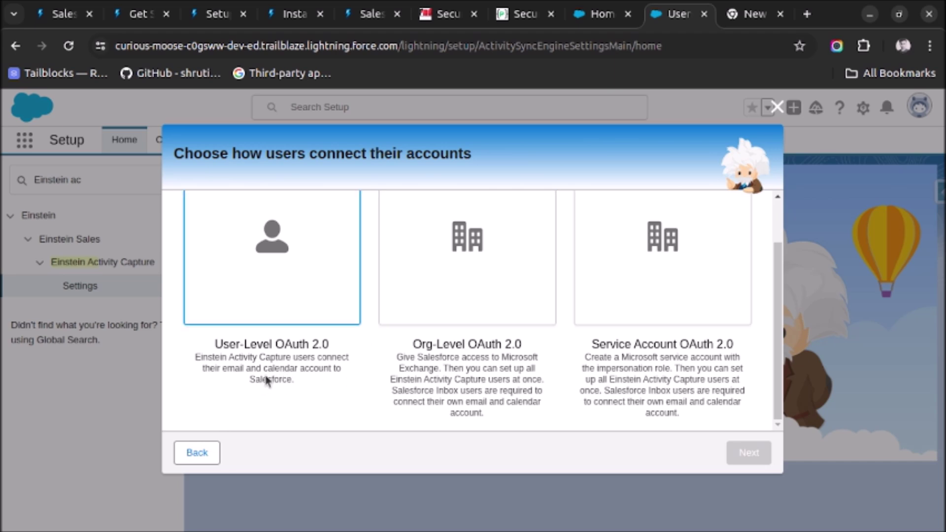
left_click(264, 267)
left_click(759, 457)
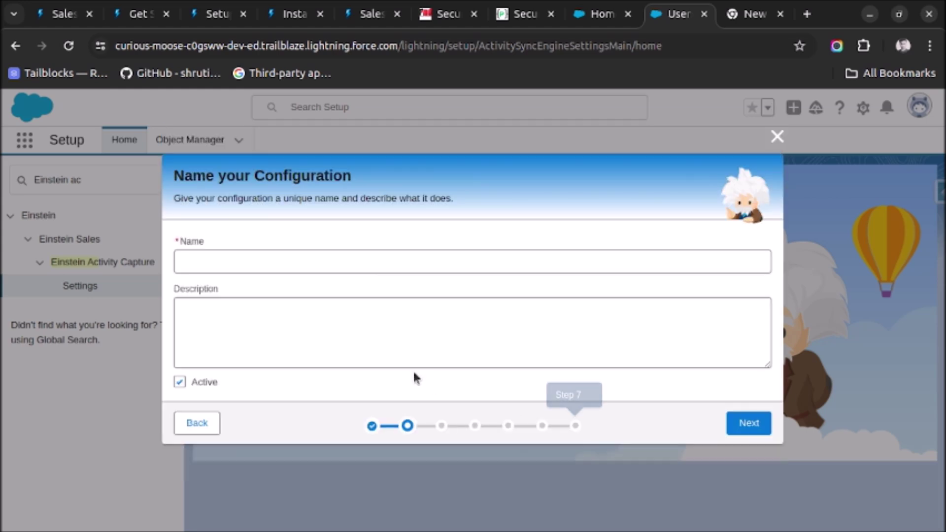
left_click(277, 259)
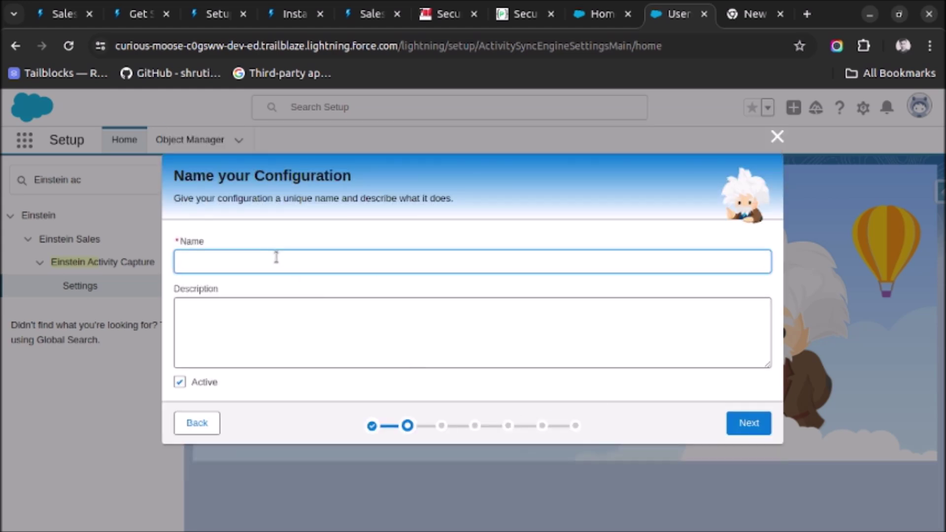
type("Outlook 365 to ")
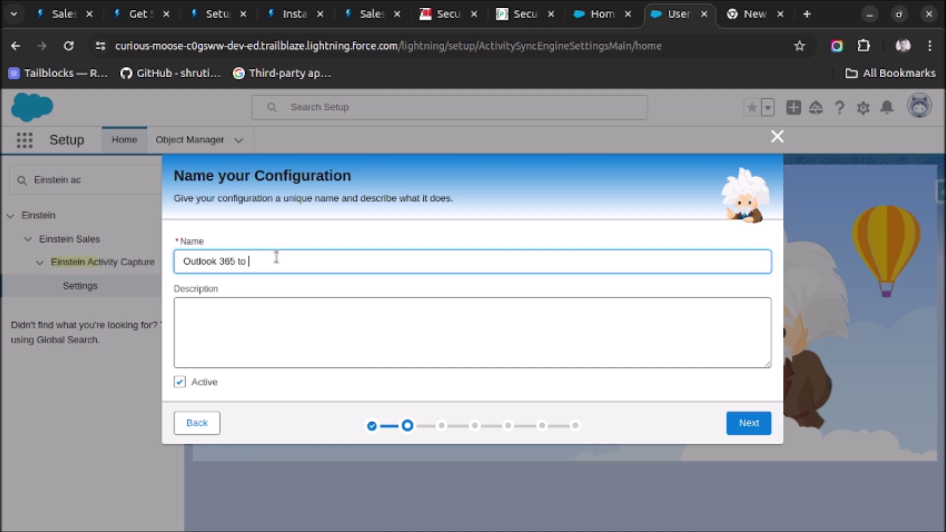
type("SAlesforce")
left_click(746, 423)
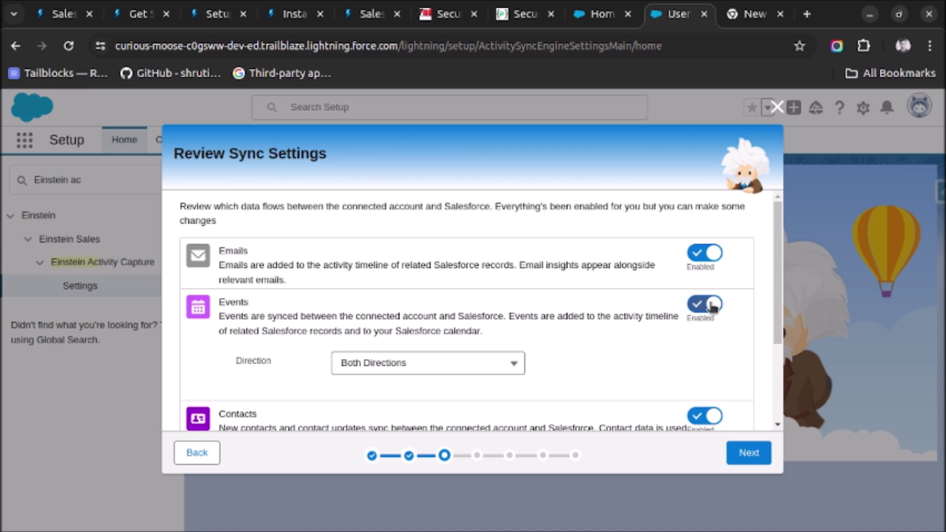
Disable Events syncing, keep Emails and Contacts on, and move to Advanced Settings.
left_click(711, 307)
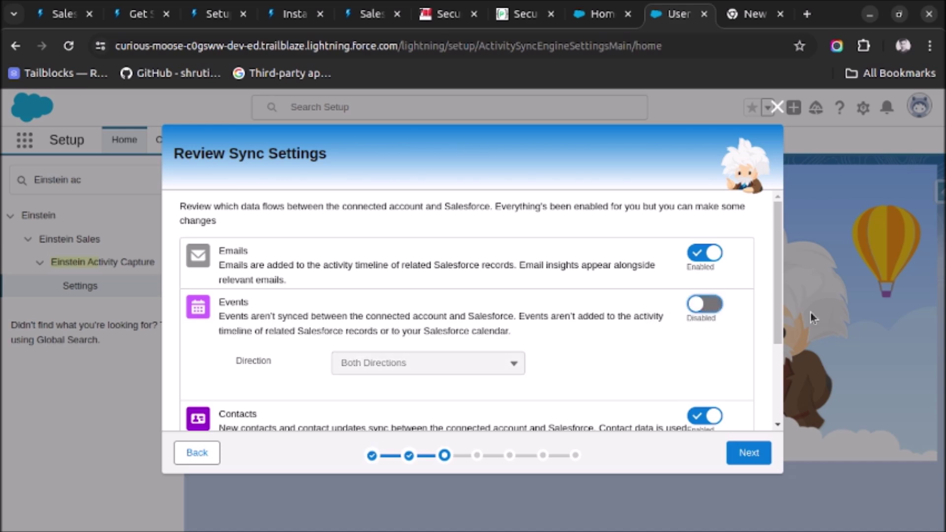
left_click_drag(779, 329, 794, 370)
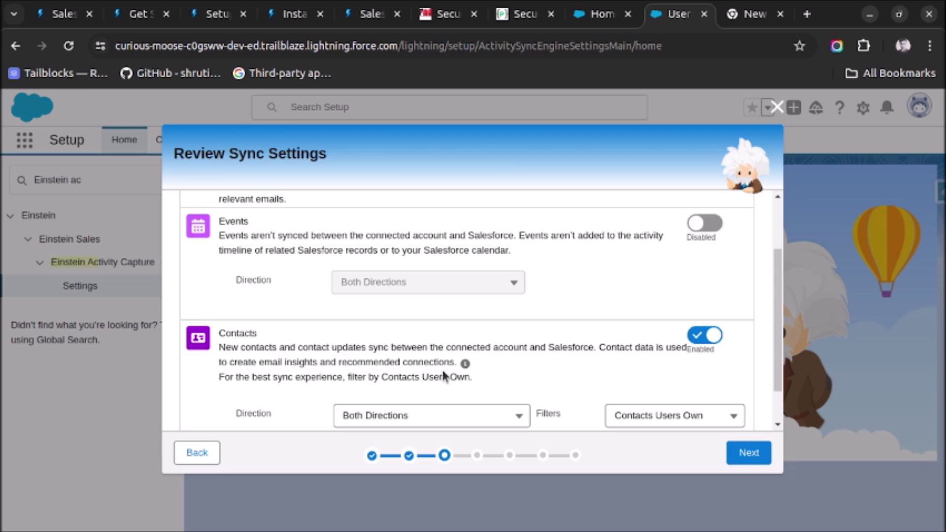
scroll(453, 376, "down", 1)
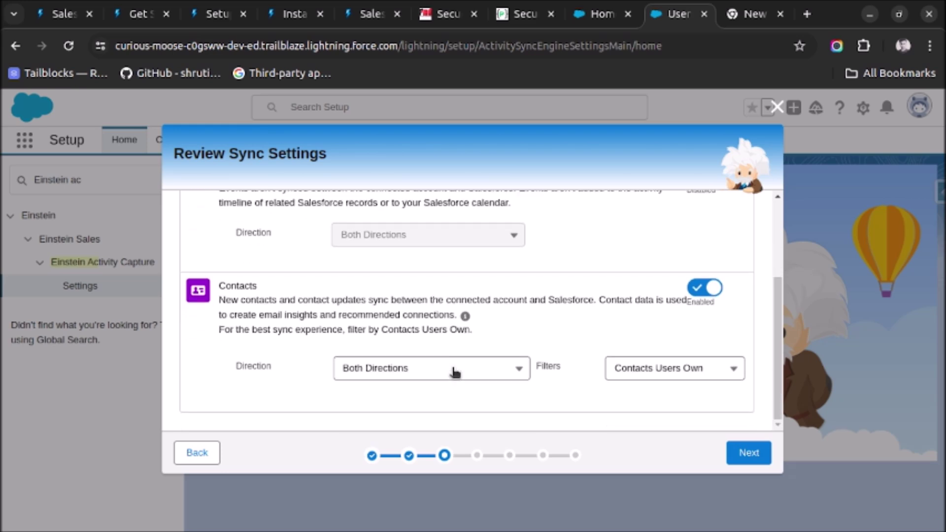
left_click(744, 451)
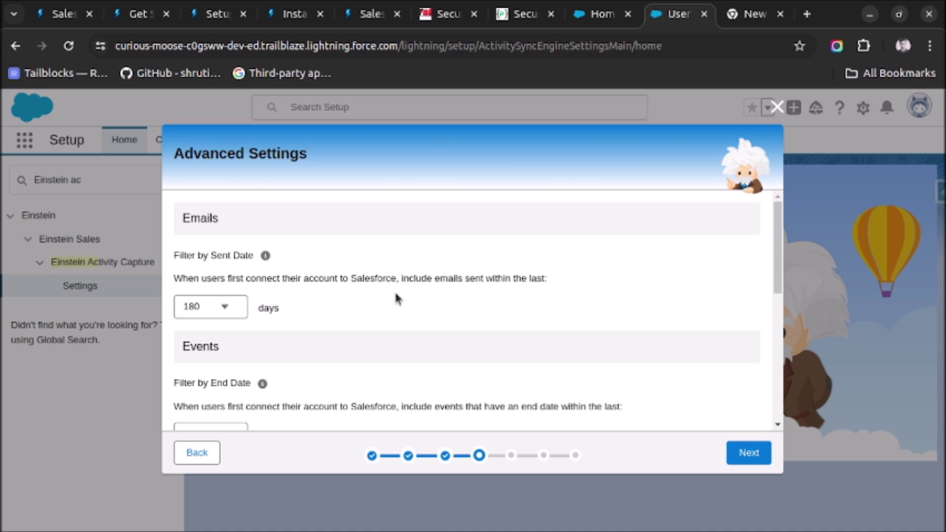
Change the date range for which sent emails are captured.
left_click(222, 310)
scroll(266, 374, "up", 1)
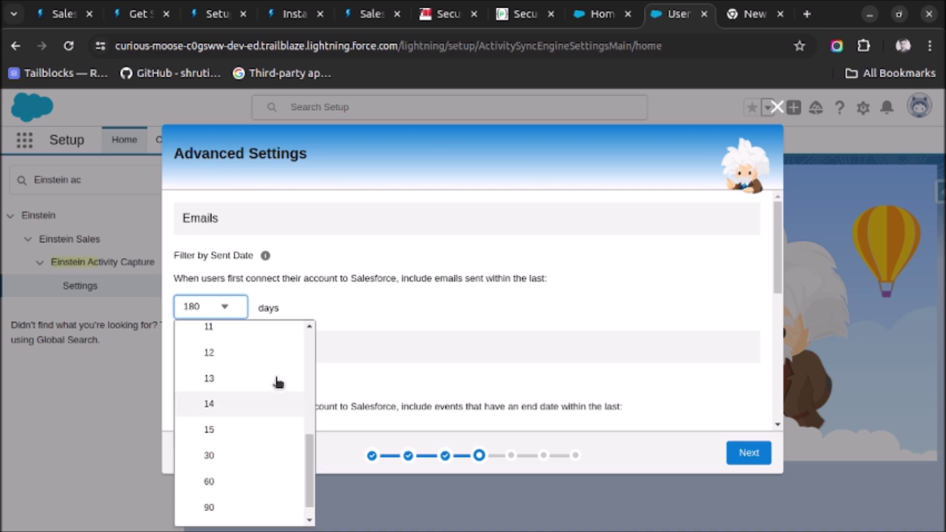
scroll(278, 382, "up", 5)
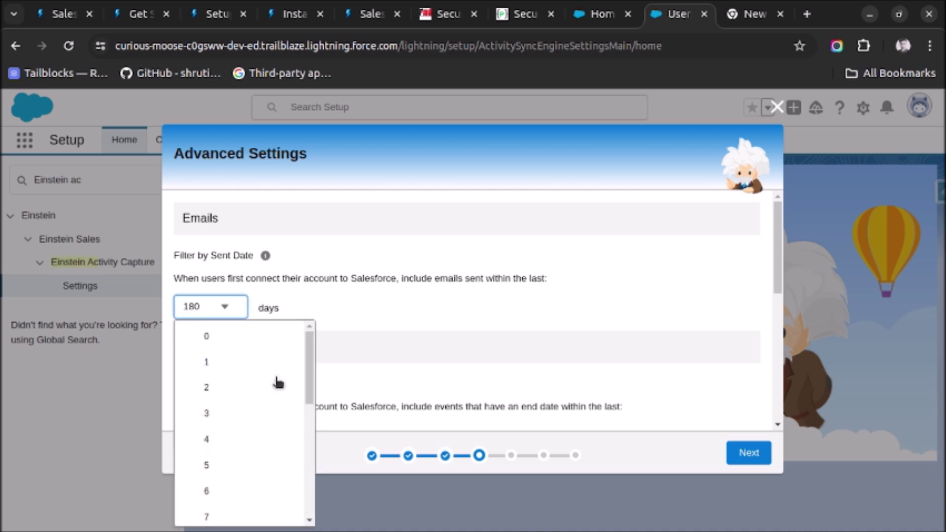
left_click(272, 344)
scroll(320, 308, "down", 3)
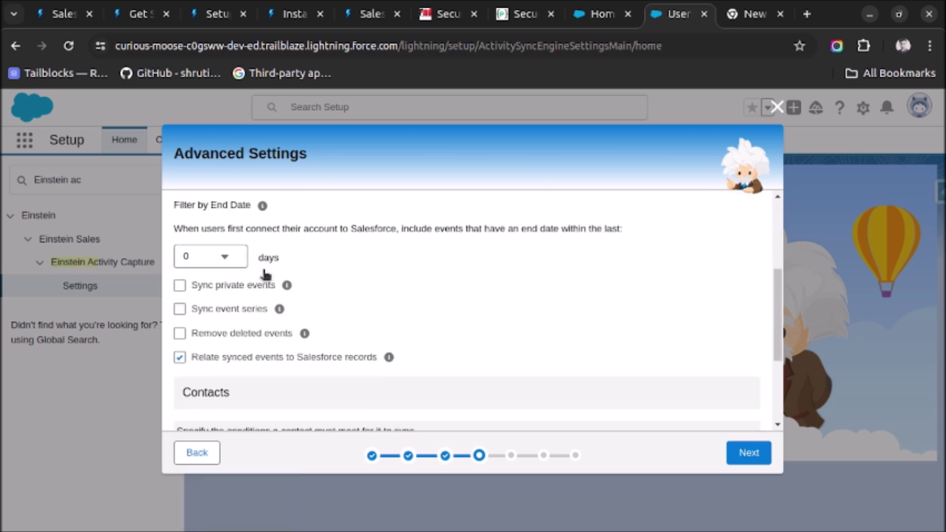
scroll(337, 247, "down", 3)
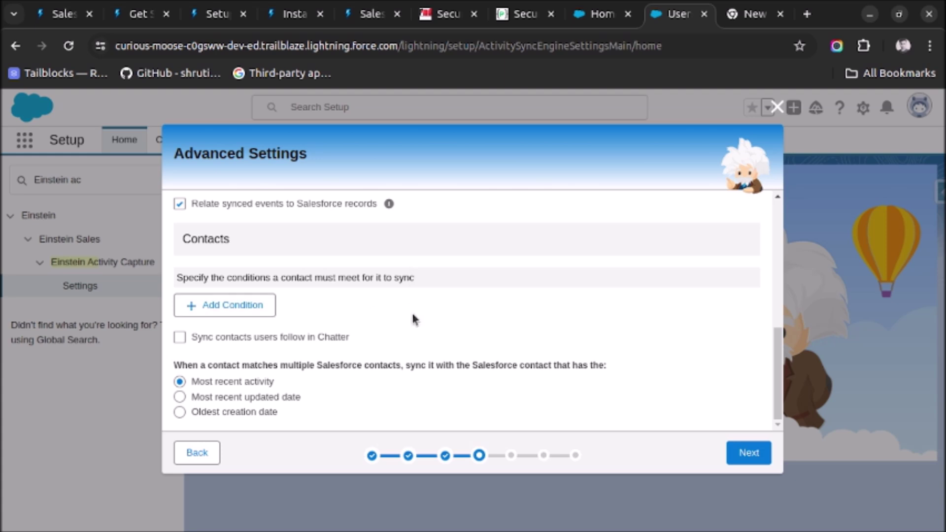
Add a contact condition, delete its Birthdate row, and continue to users and profiles.
left_click(231, 308)
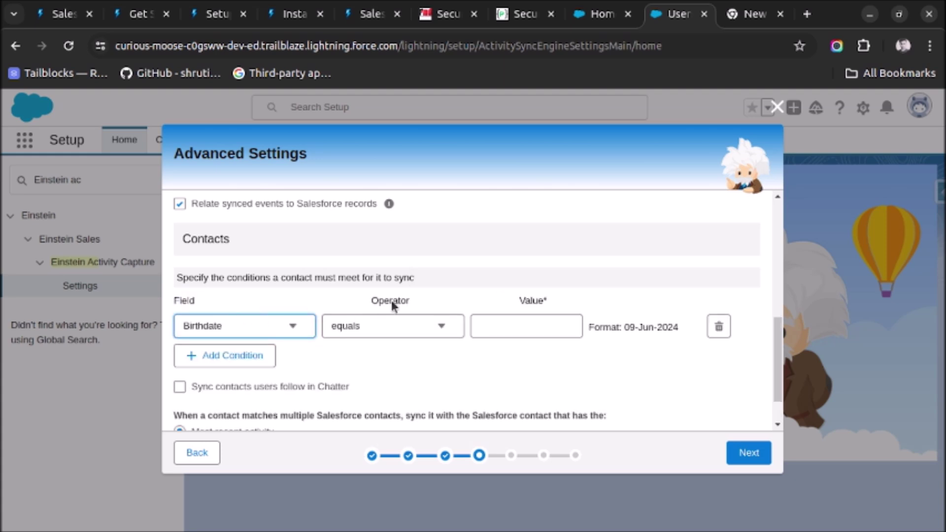
left_click(717, 326)
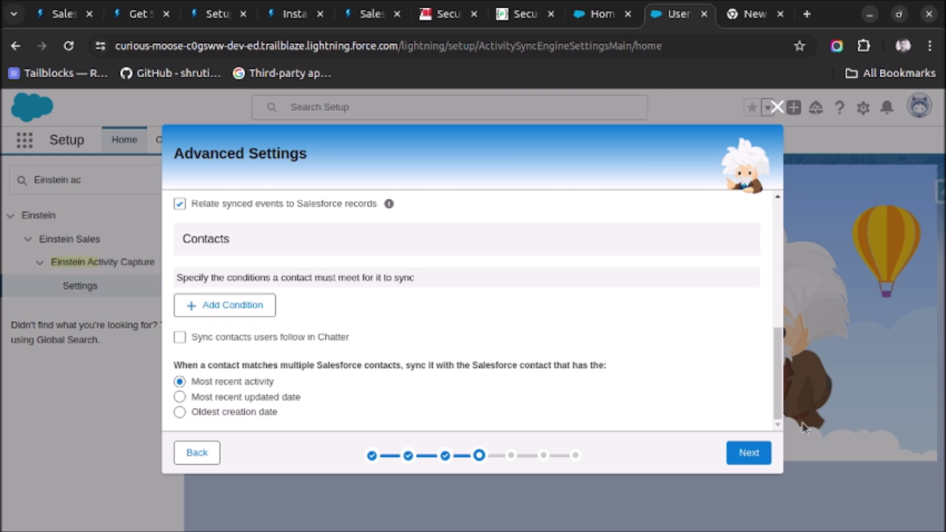
left_click(737, 453)
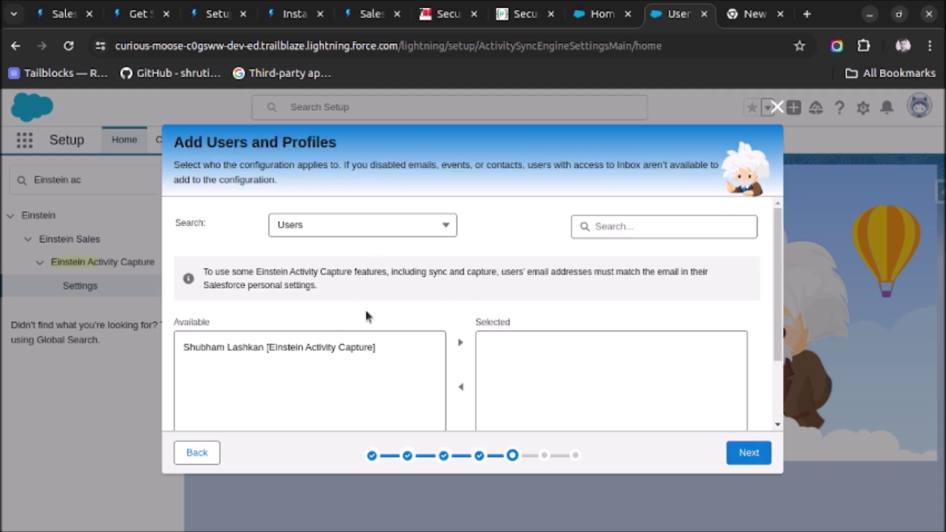
Move the available Activity Capture user to Selected and continue to Exclude Addresses.
left_click(328, 350)
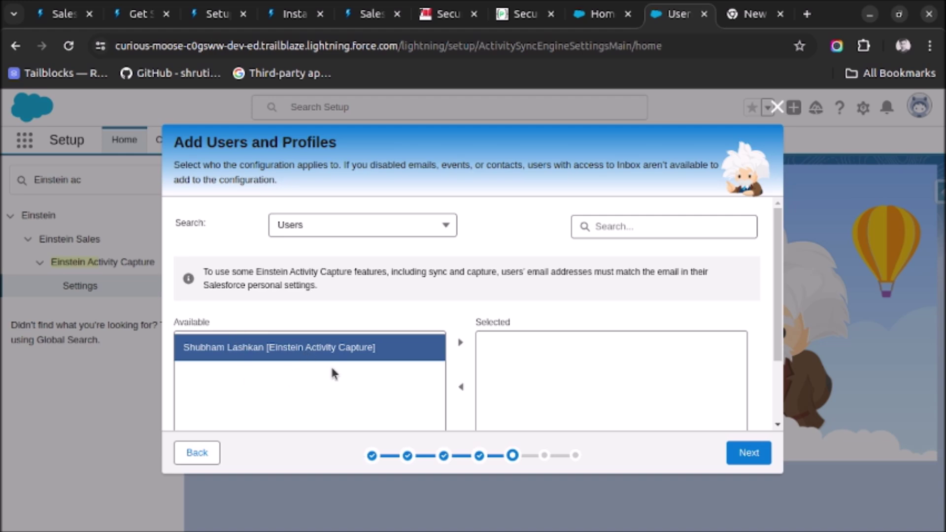
left_click(460, 343)
scroll(563, 323, "down", 2)
left_click(745, 451)
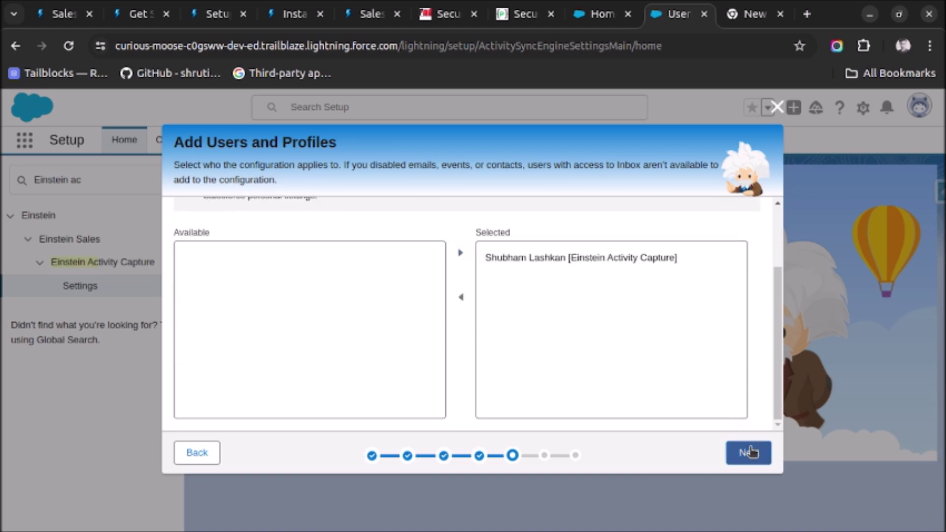
scroll(458, 277, "down", 4)
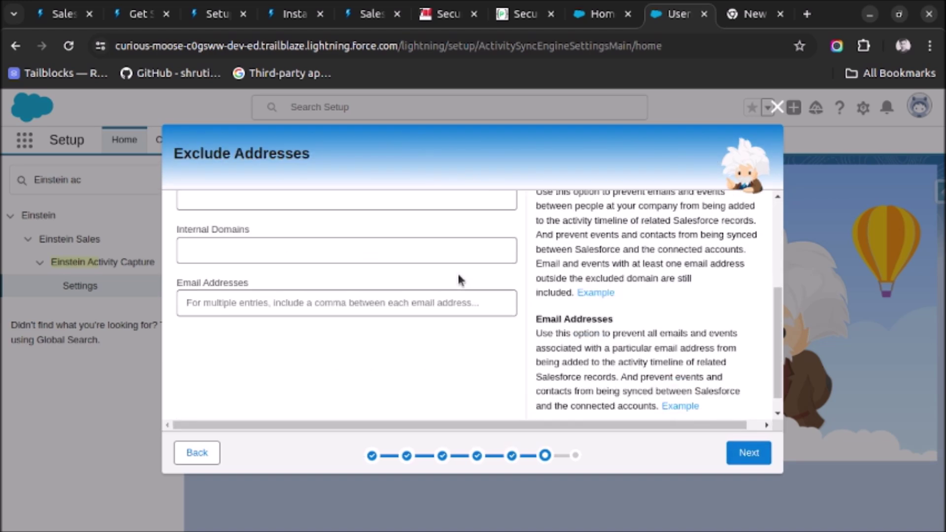
scroll(458, 274, "up", 4)
Leave excluded addresses empty and default sharing at Don't Share, reaching Ready to Launch.
scroll(418, 329, "down", 3)
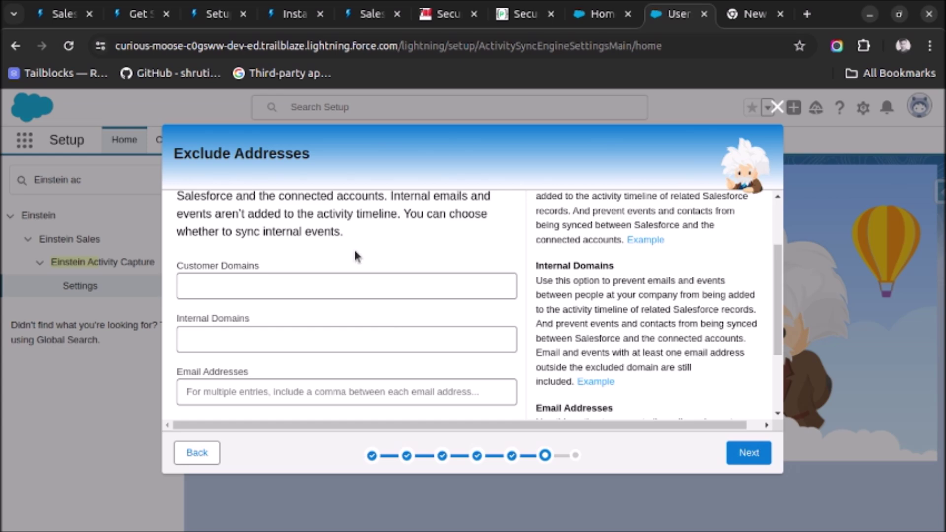
left_click(739, 452)
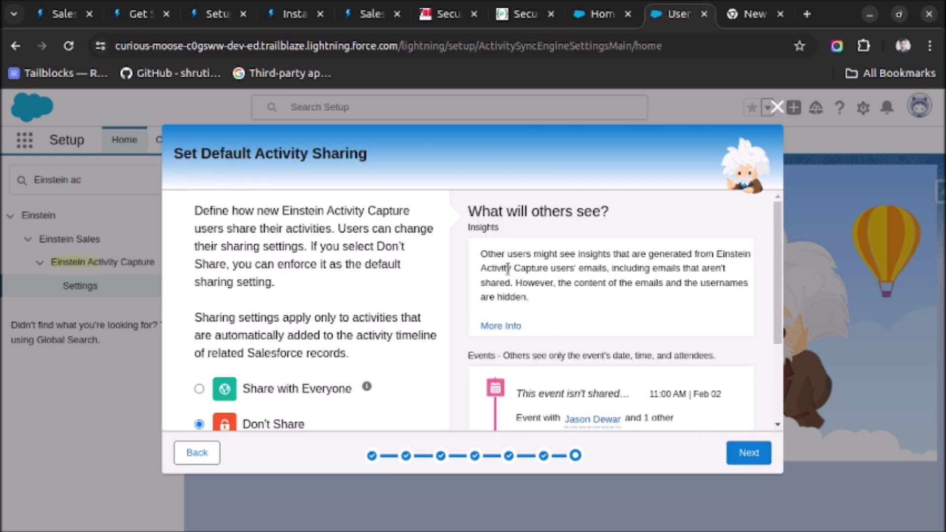
scroll(424, 271, "down", 3)
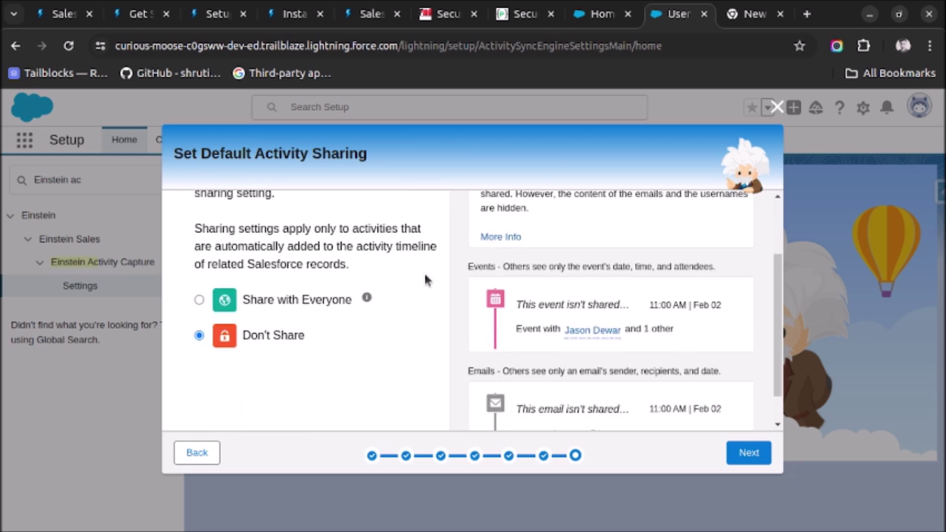
scroll(425, 280, "up", 3)
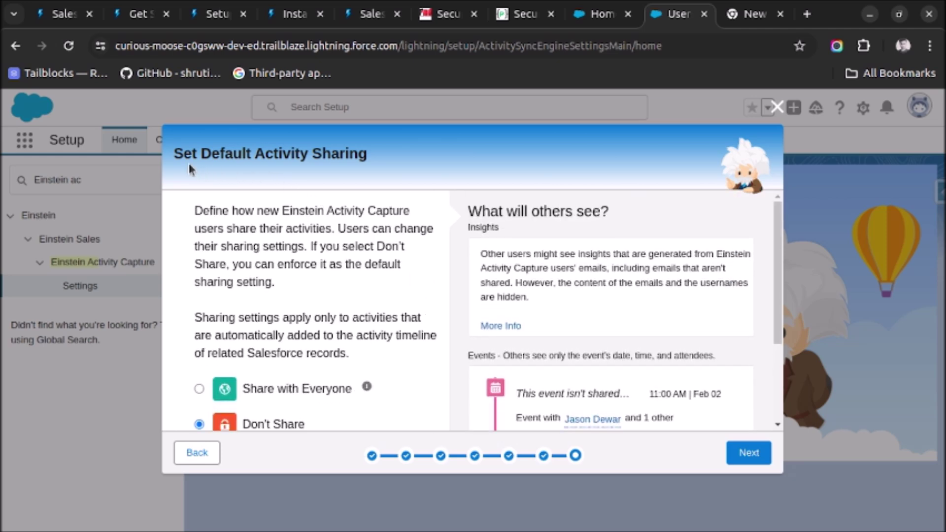
scroll(359, 275, "down", 4)
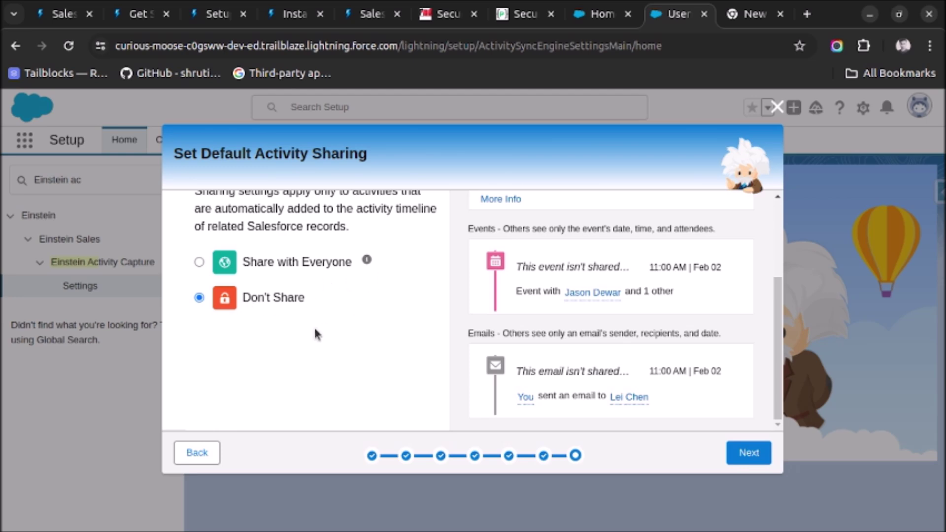
left_click(747, 453)
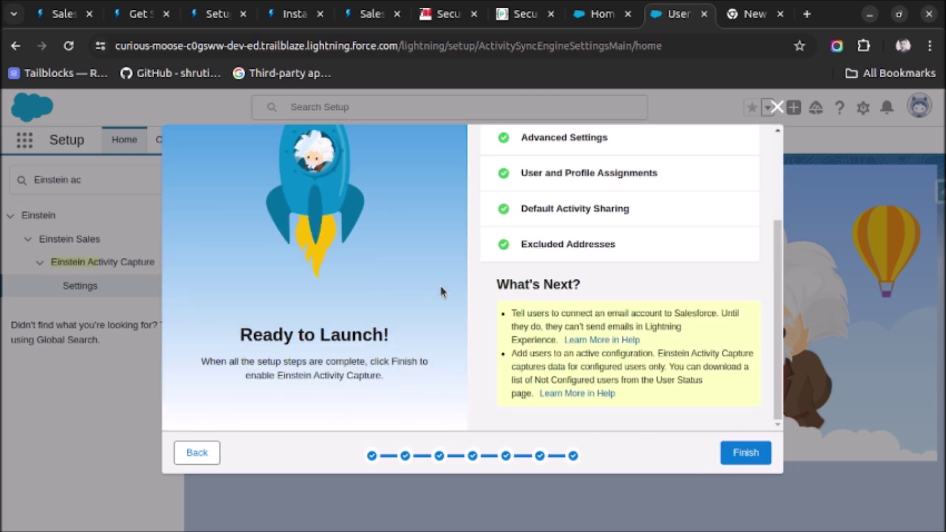
Review the Ready to Launch summary and finish the Outlook 365 to Salesforce setup.
scroll(439, 284, "up", 4)
scroll(540, 170, "down", 4)
left_click(733, 454)
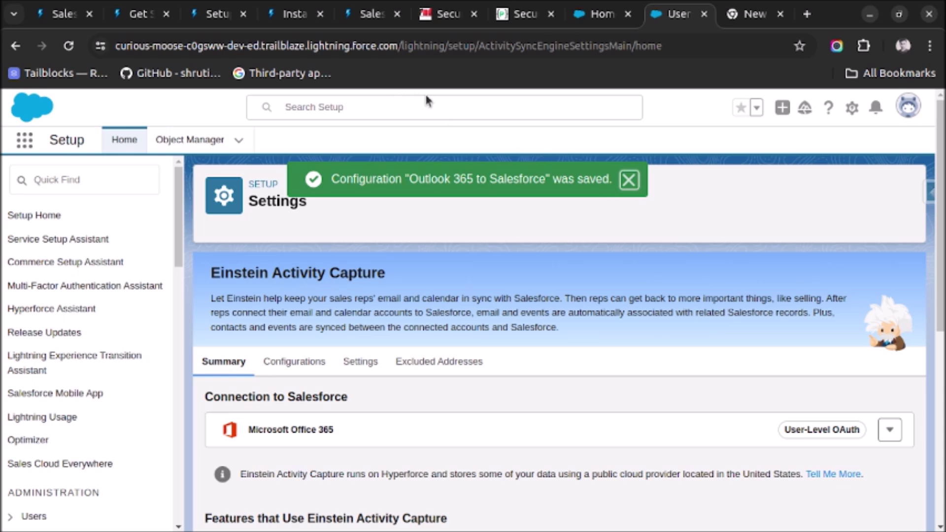
Go to trailhead.com in a new browser tab.
left_click(806, 14)
type("tr")
key("BackSpace")
key("BackSpace")
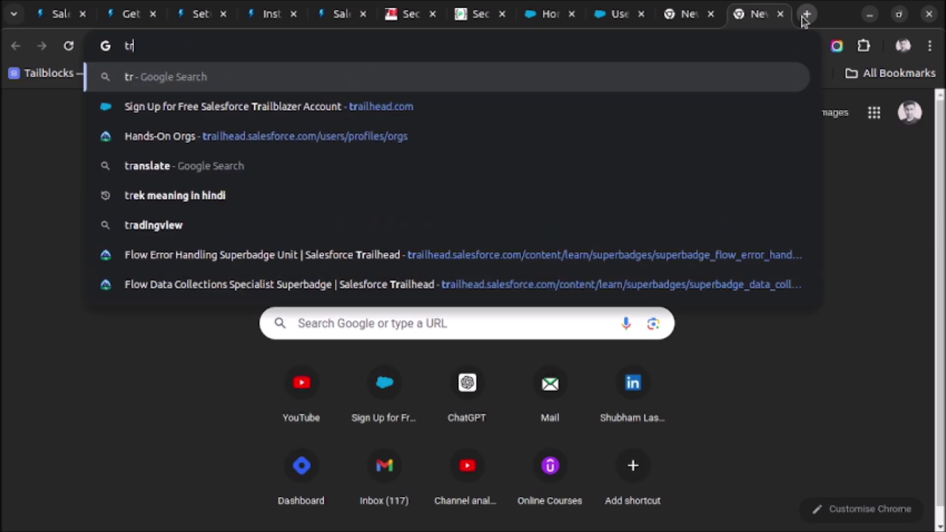
type("rail")
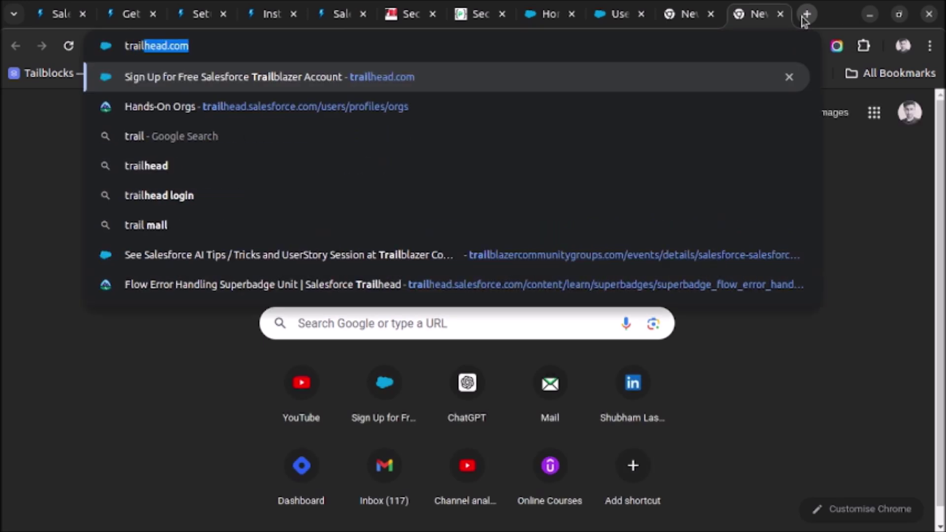
key("Return")
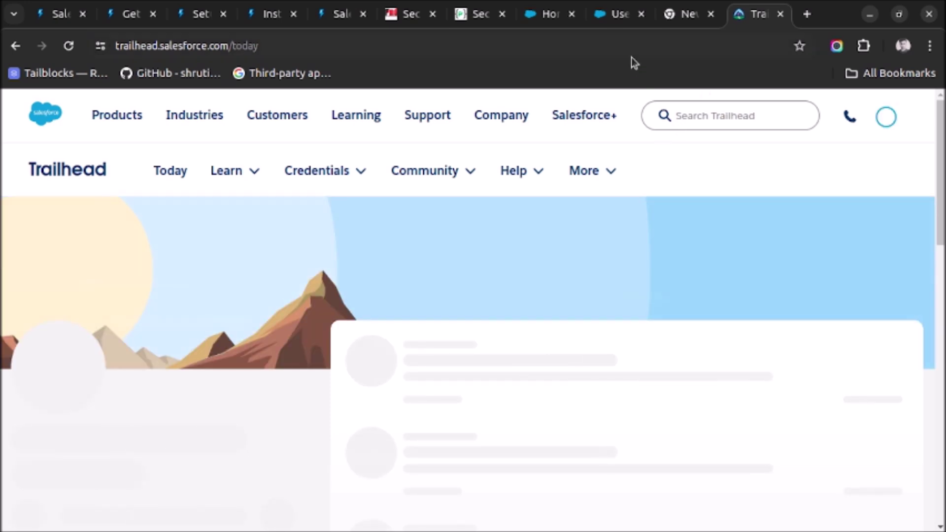
Open Trailhead's Hands-On Orgs page and look through the listed orgs.
left_click(630, 49)
type("hands-On Orgs")
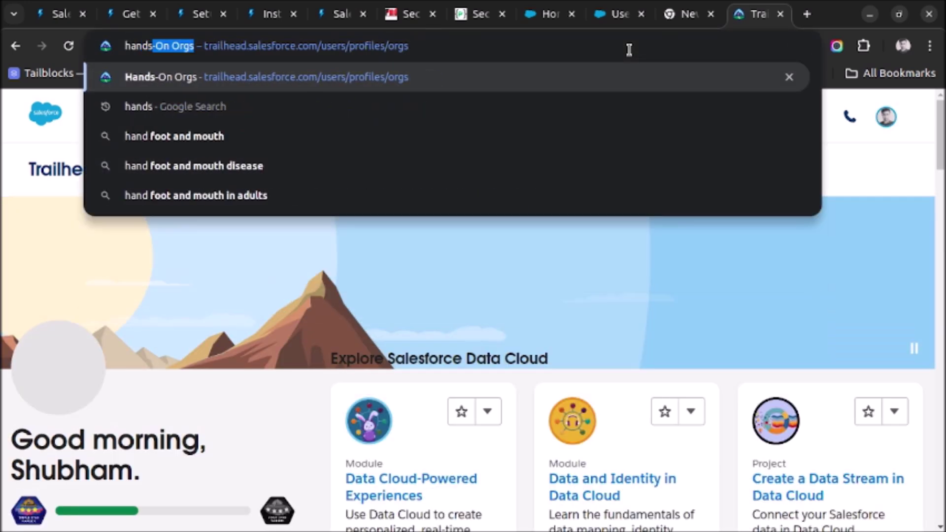
key("Return")
scroll(558, 325, "down", 15)
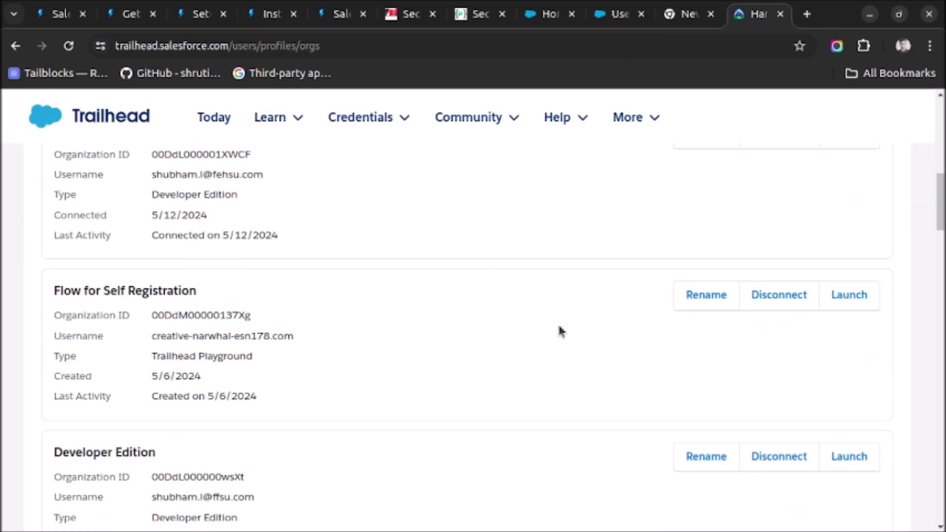
scroll(559, 328, "down", 7)
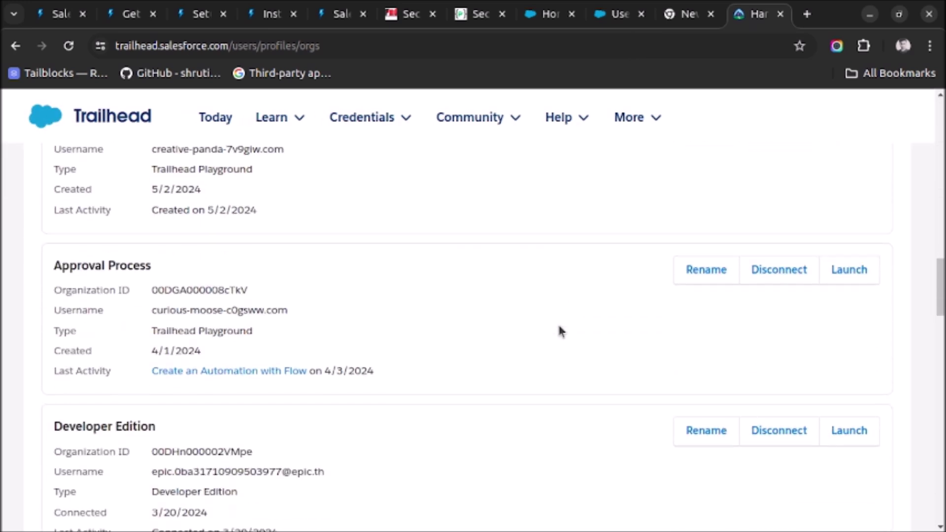
scroll(559, 328, "up", 8)
scroll(559, 330, "up", 3)
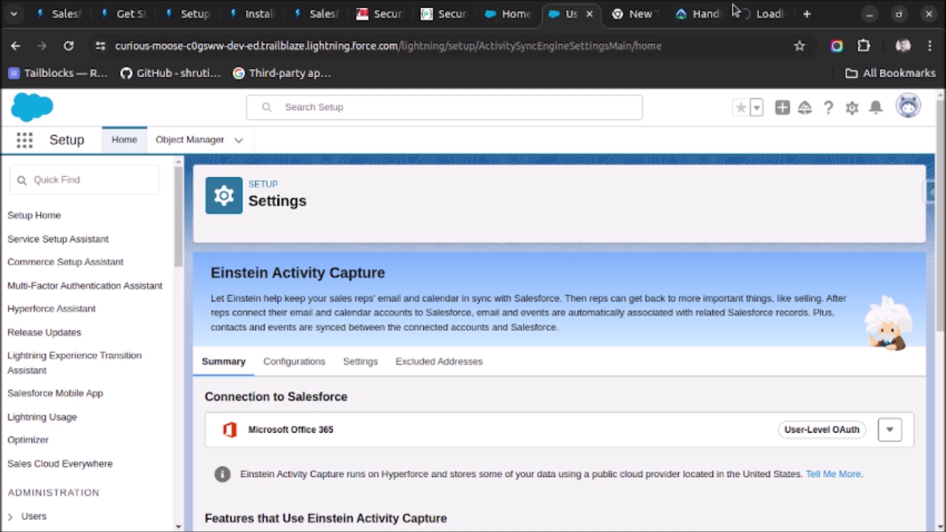
From the Activity Capture settings tab, open personal Settings through the user profile menu.
left_click(768, 12)
left_click(579, 11)
left_click(910, 109)
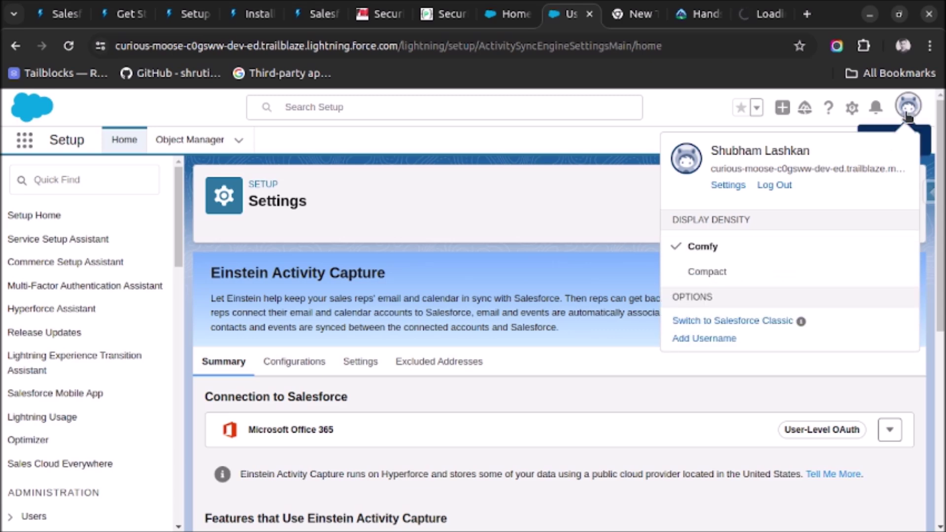
left_click(727, 185)
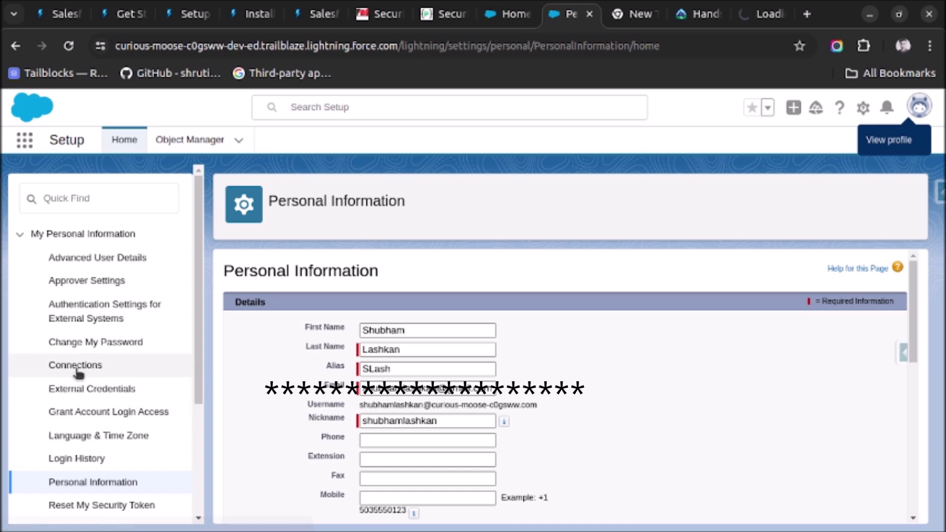
scroll(99, 359, "down", 3)
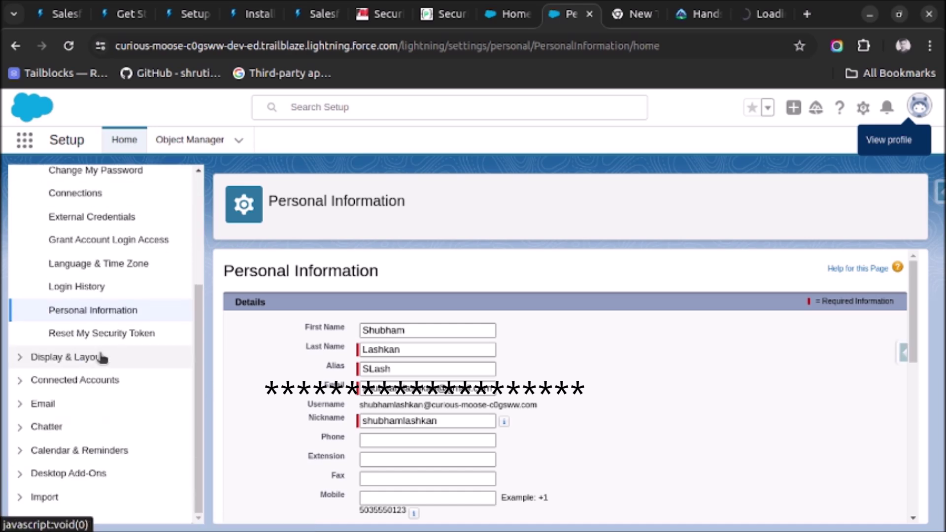
Open Email and Calendar Accounts under Connected Accounts, start a new connection, then view the launched org's Seller Home.
left_click(28, 384)
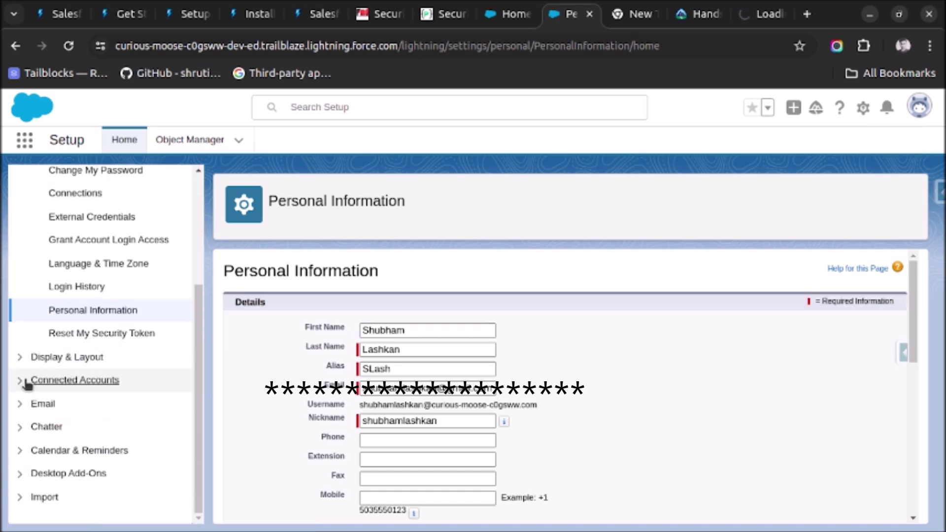
left_click(28, 385)
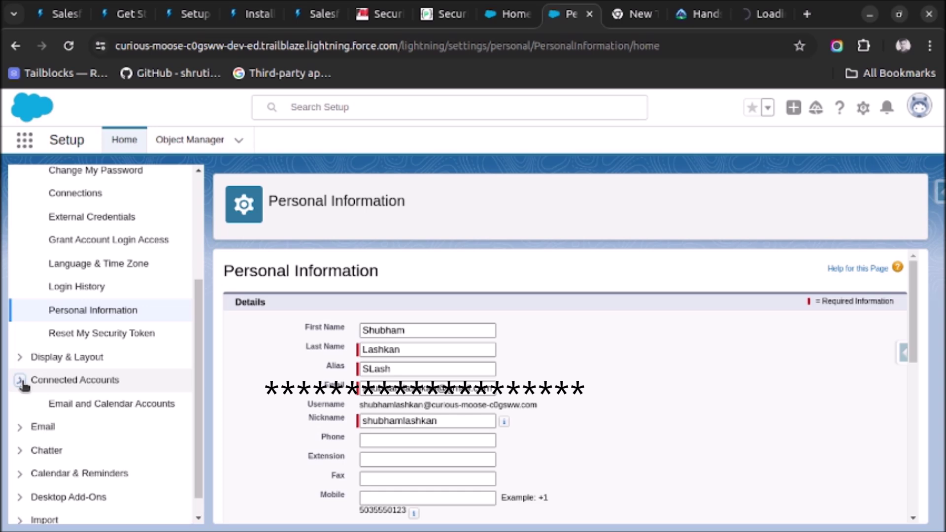
left_click(84, 405)
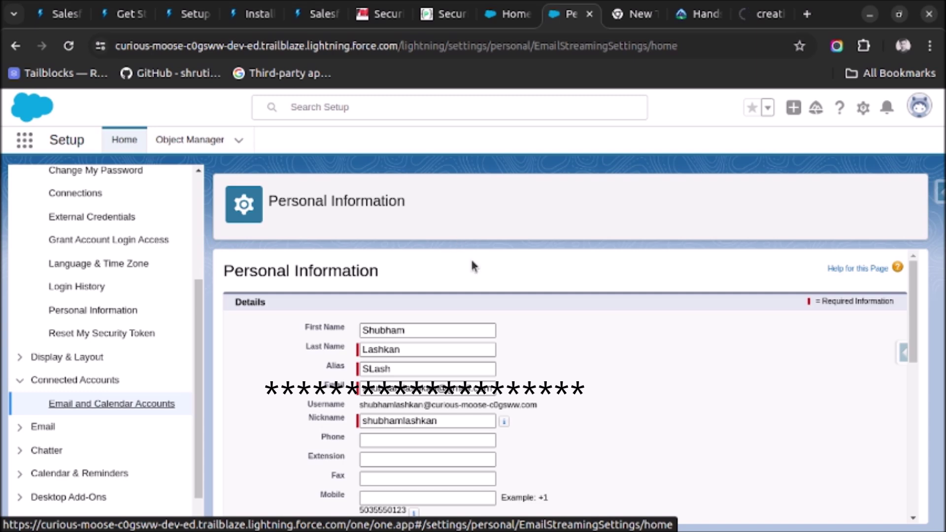
scroll(472, 266, "down", 5)
scroll(472, 261, "up", 8)
left_click(123, 408)
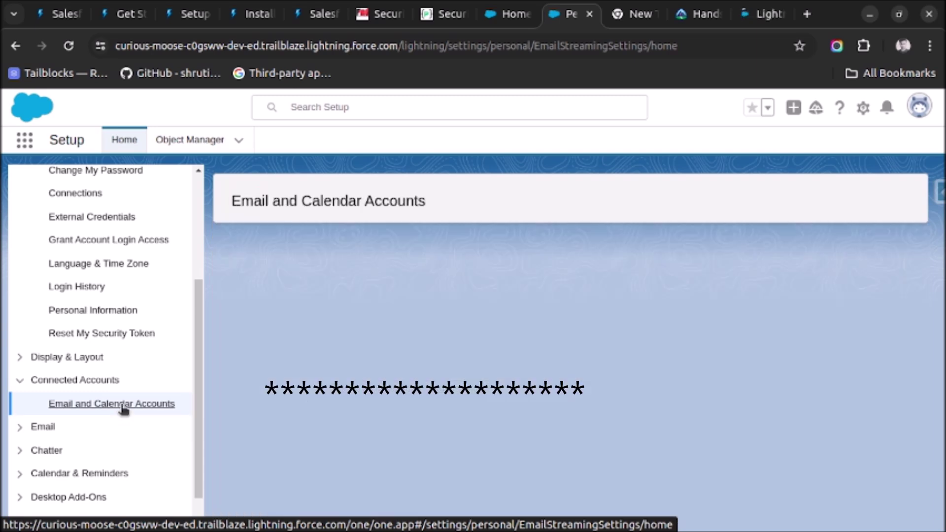
left_click(875, 279)
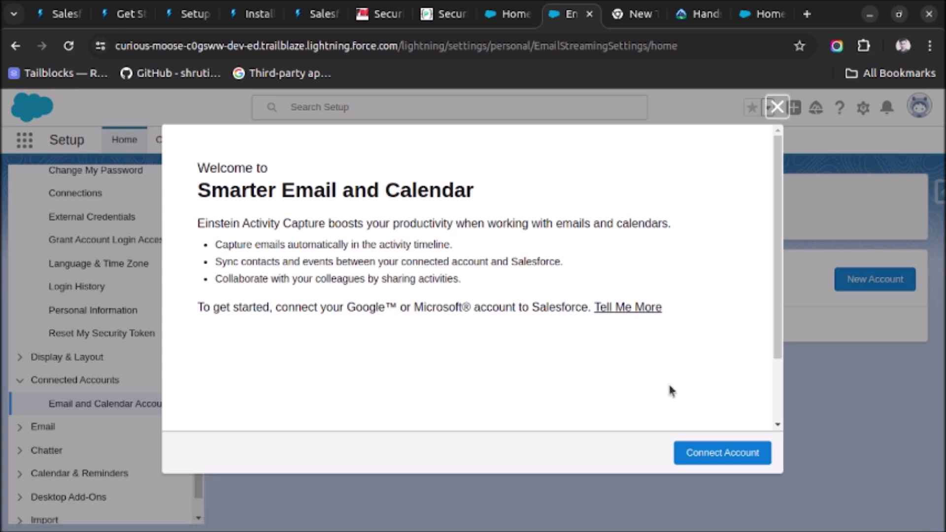
left_click(757, 14)
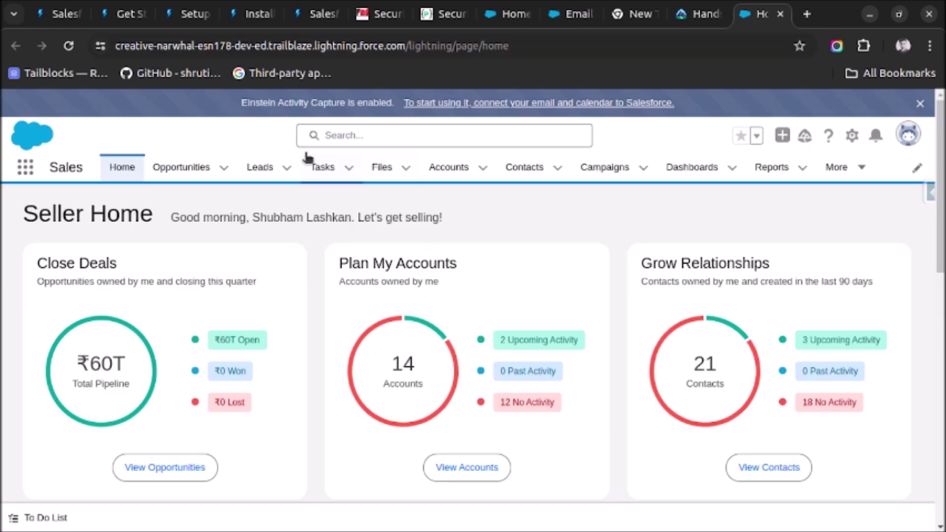
left_click_drag(277, 105, 680, 109)
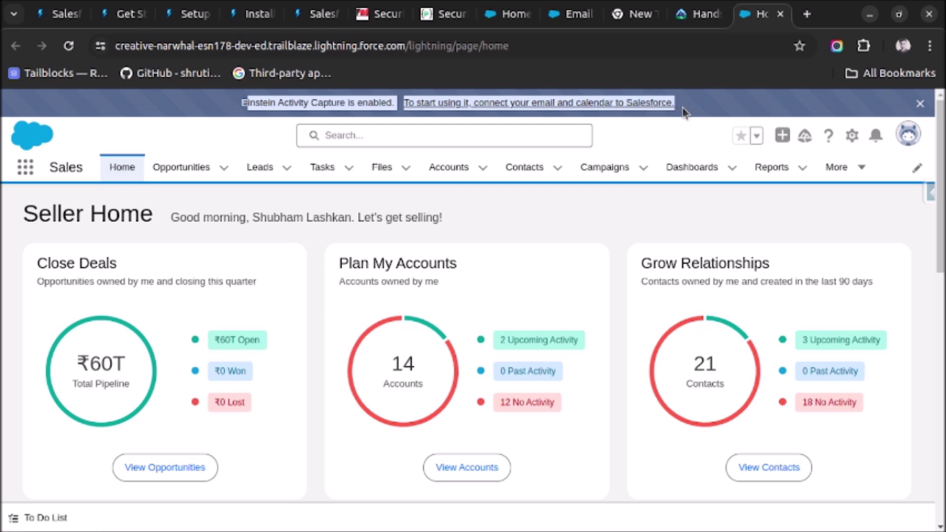
left_click(670, 142)
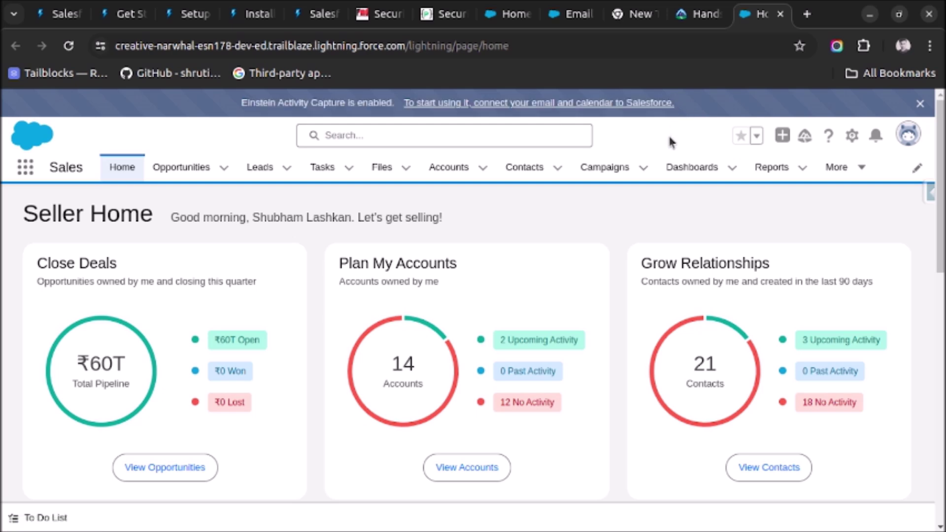